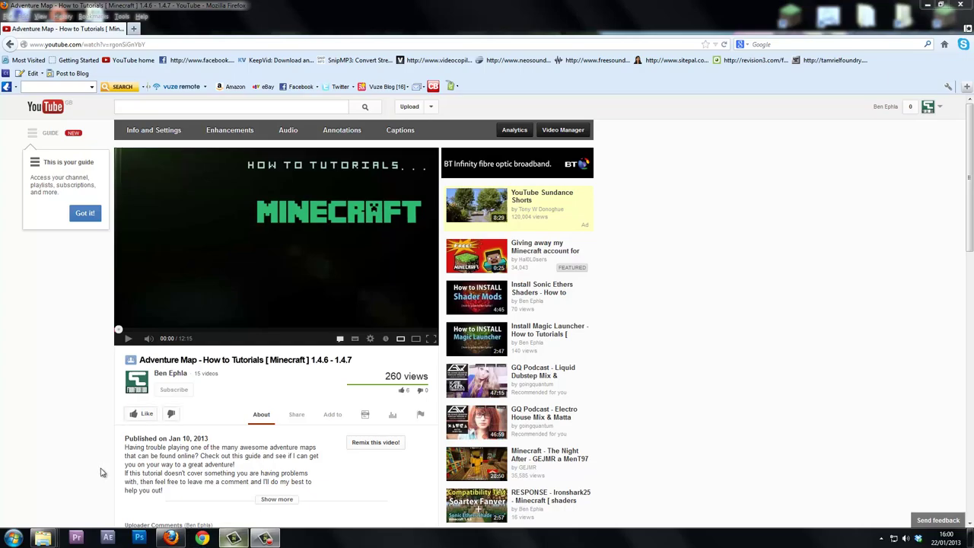
Look through the viewer comments below the Adventure Map tutorial video, then close the browser.
scroll(101, 473, down, 5)
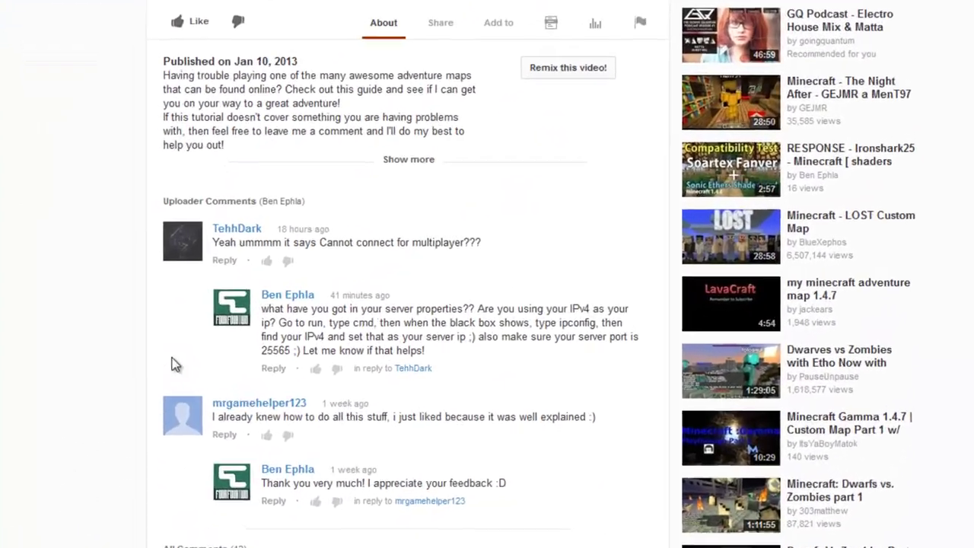
scroll(380, 281, up, 6)
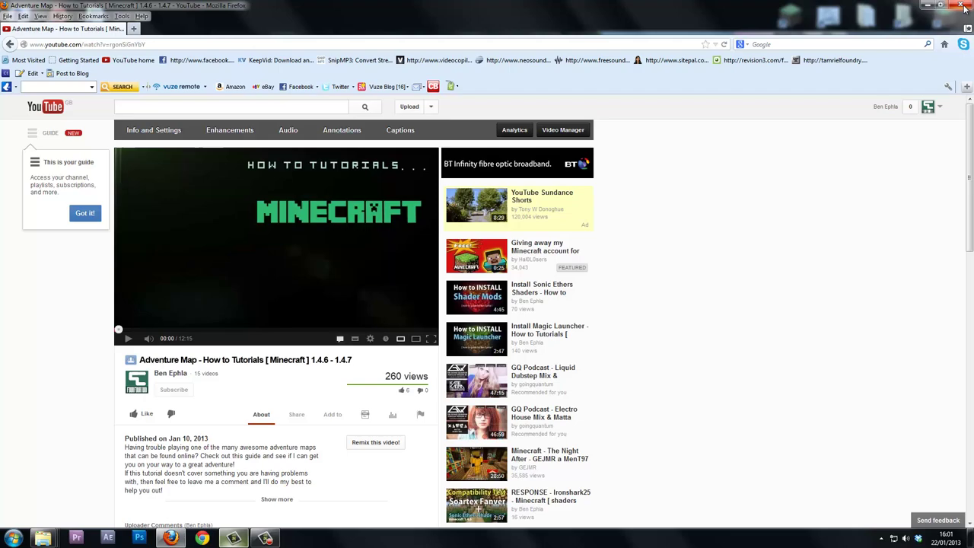
click(961, 6)
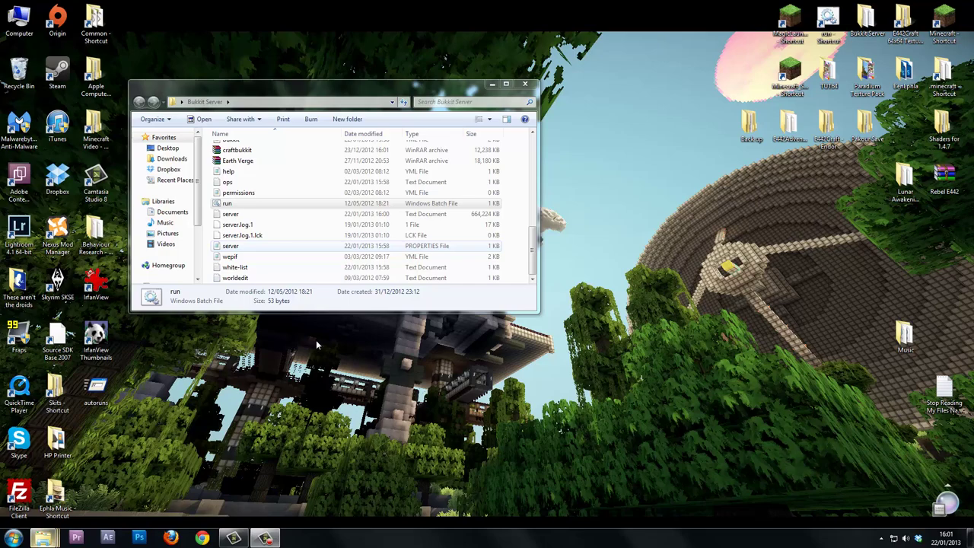
Open the server folder inside .minecraft, starting from the %appdata% location.
click(12, 538)
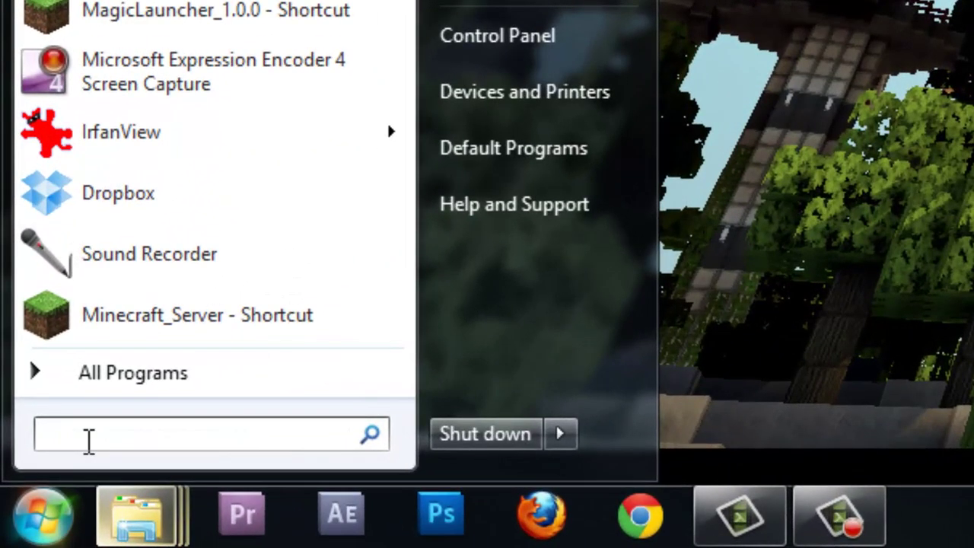
text(%appdata)
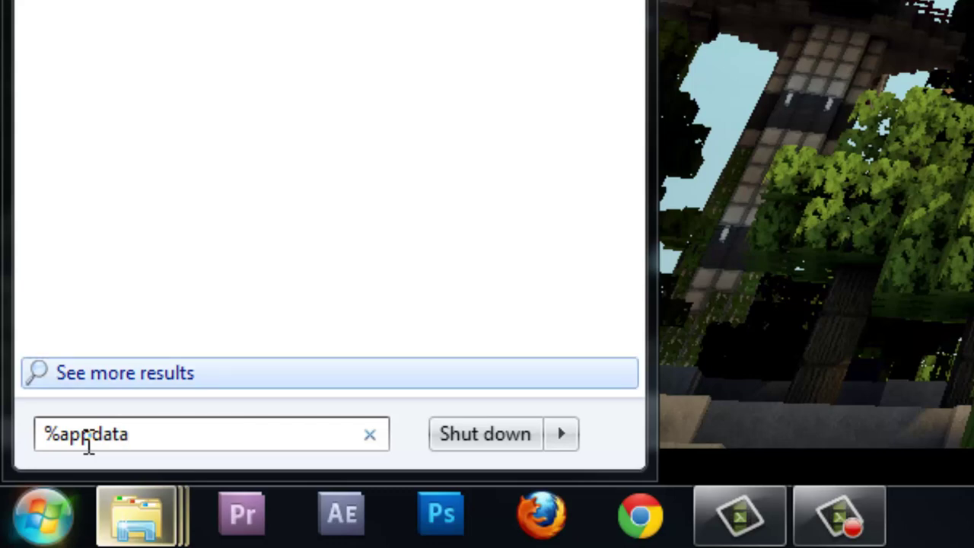
text(%)
key(Return)
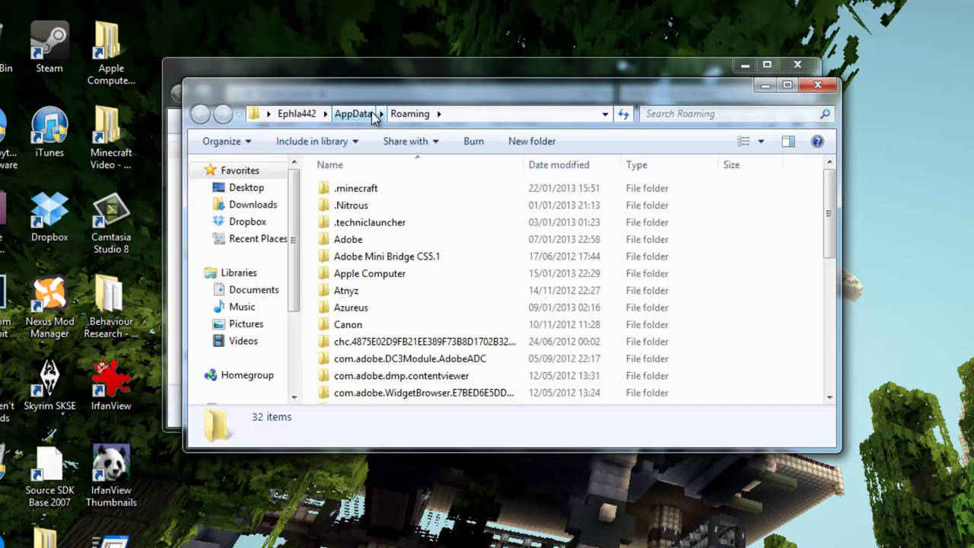
double_click(381, 131)
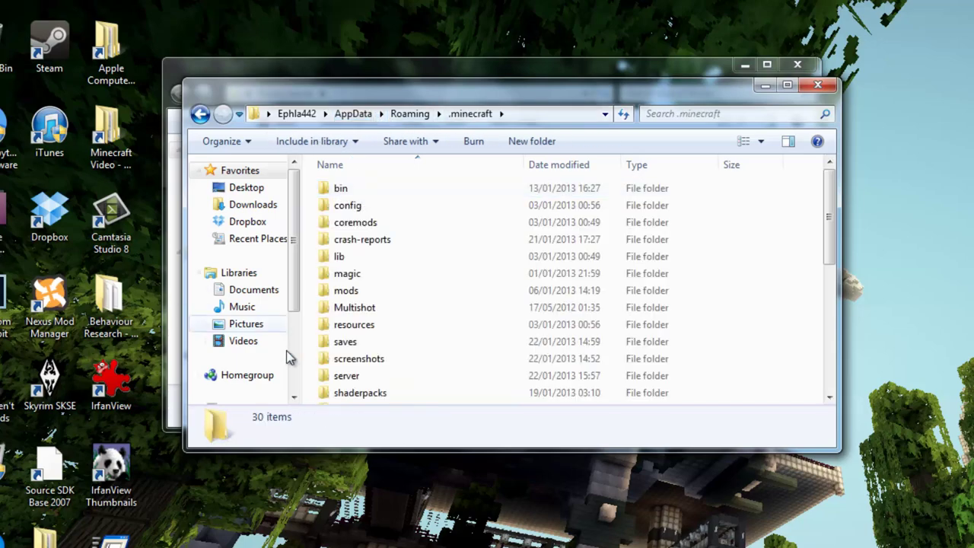
double_click(339, 376)
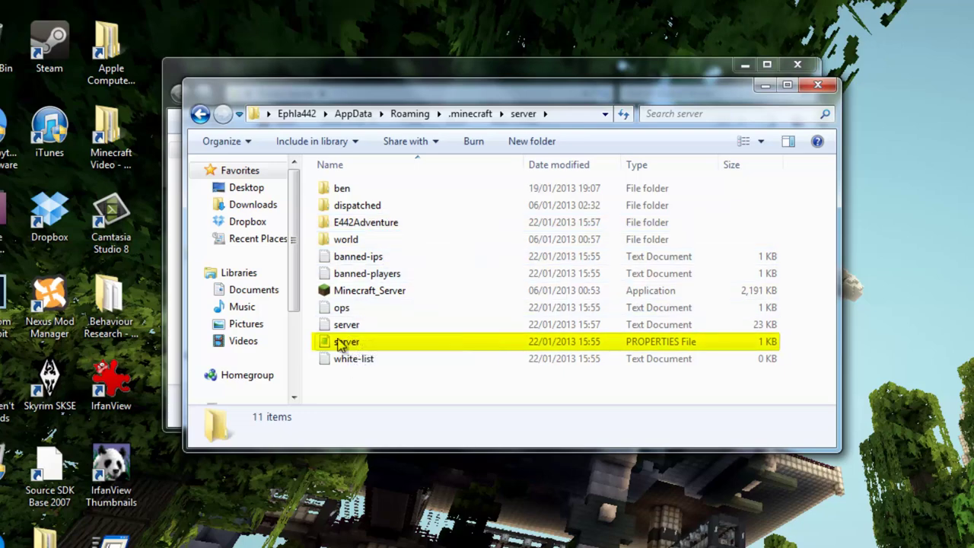
Open the server properties file and examine its server-port and server-ip lines.
double_click(381, 344)
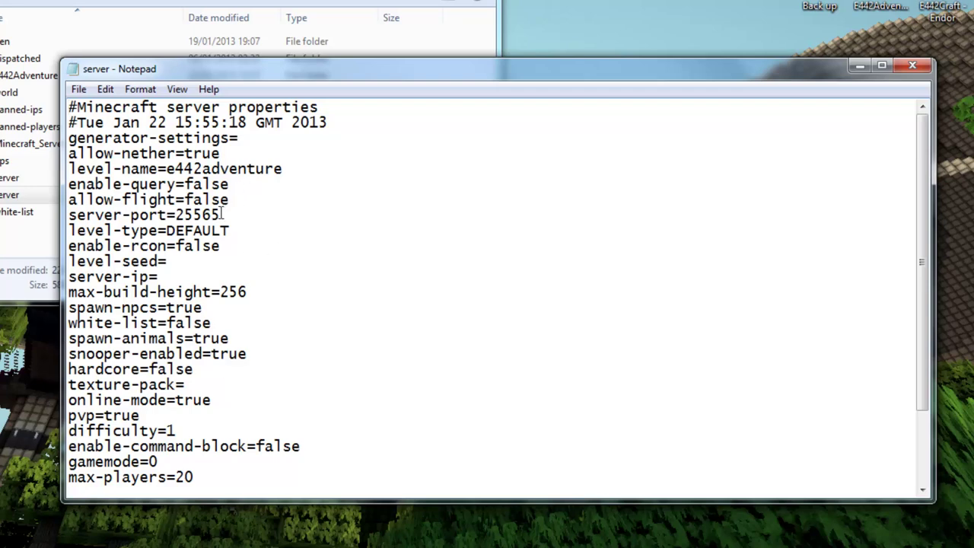
drag(221, 214, 13, 221)
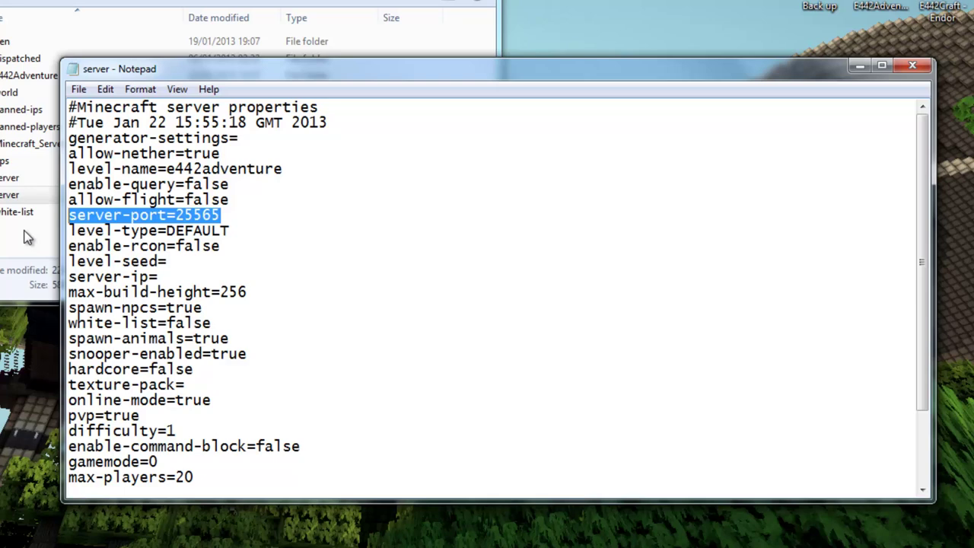
drag(70, 276, 239, 281)
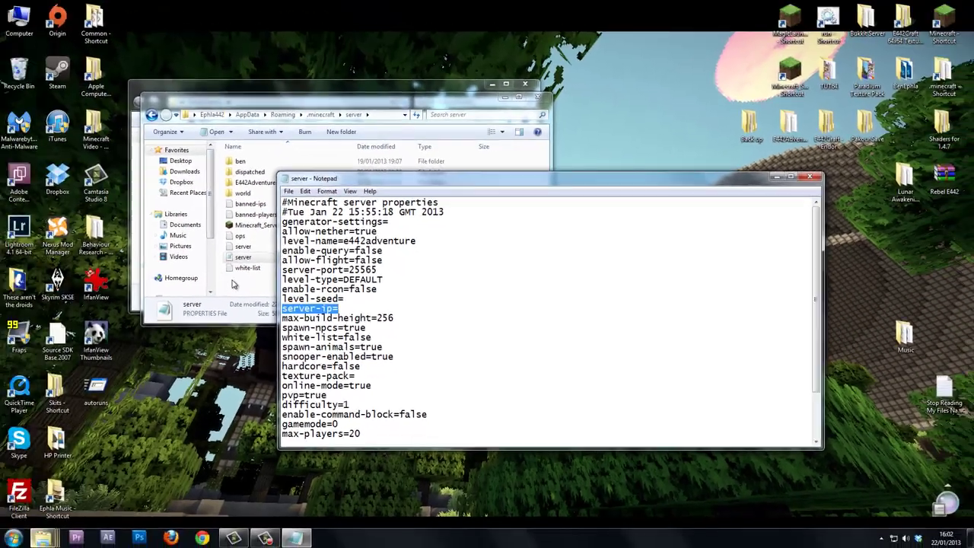
Start the Minecraft_Server application from the server folder and allow it to run.
click(234, 284)
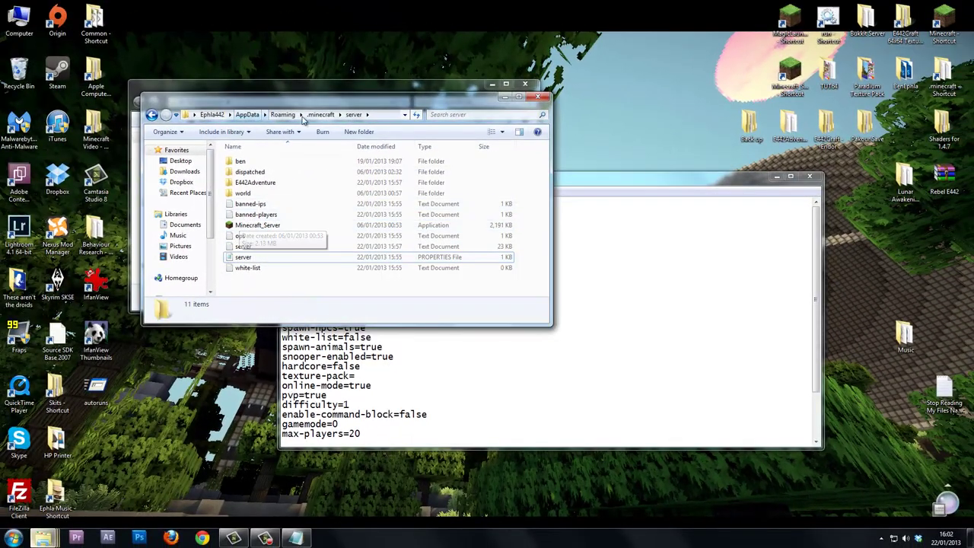
click(240, 229)
double_click(240, 229)
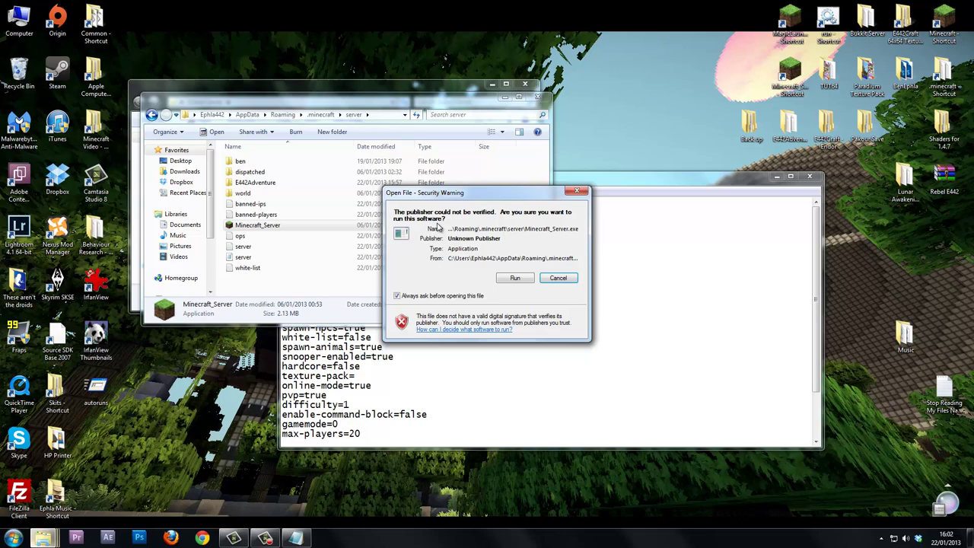
click(514, 278)
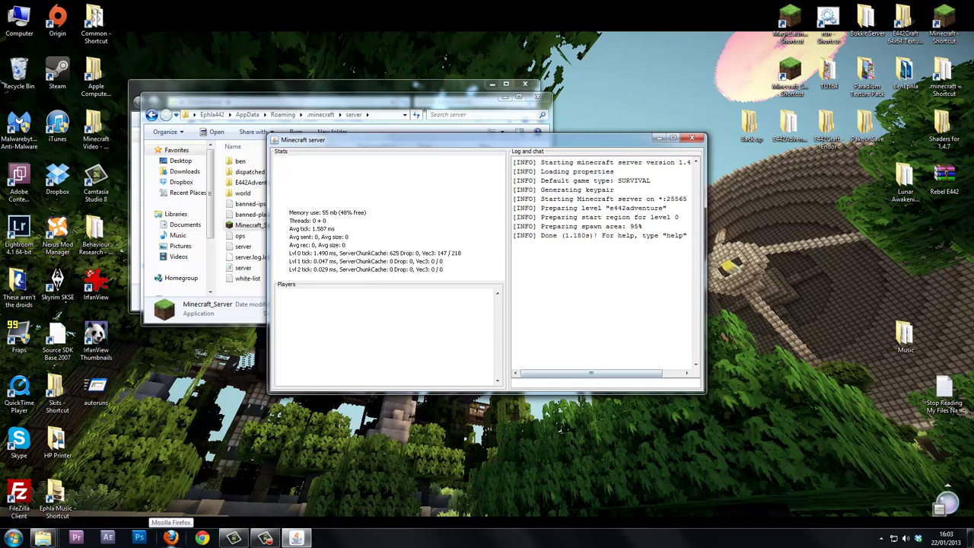
Launch Minecraft with the remembered login and join E442 Server in multiplayer.
click(955, 16)
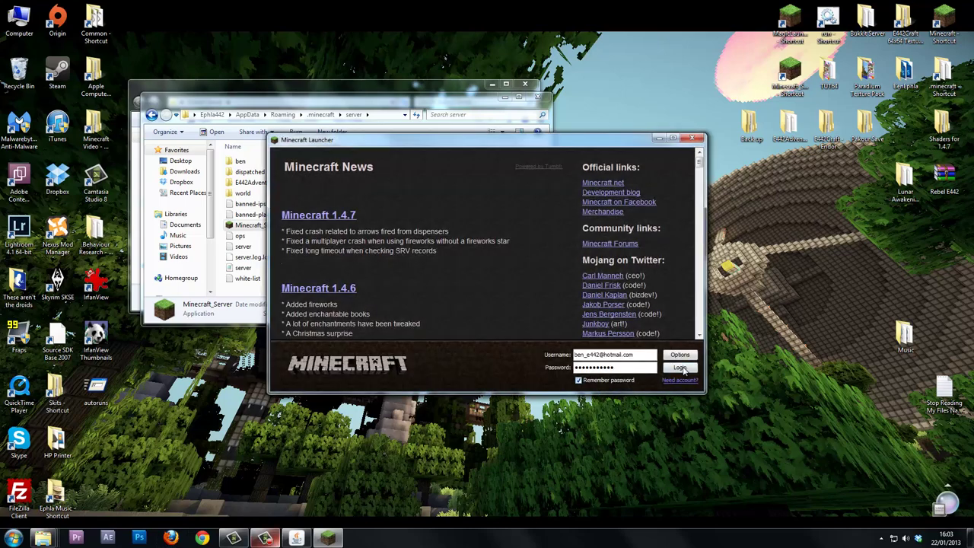
click(682, 368)
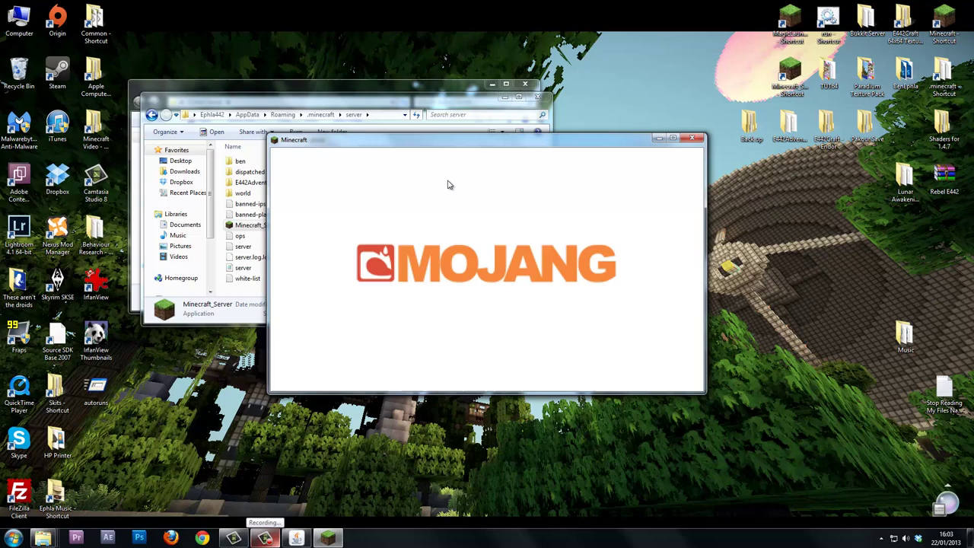
click(453, 292)
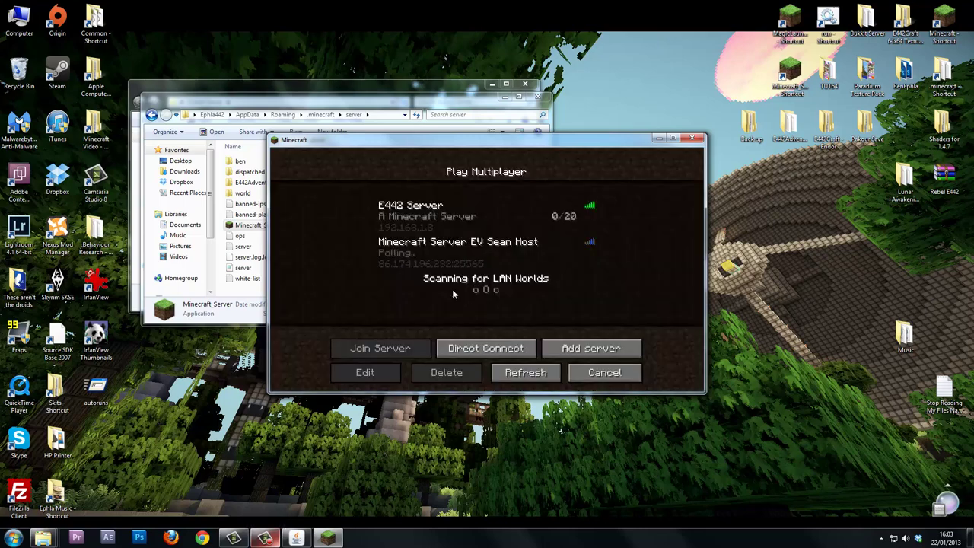
double_click(494, 216)
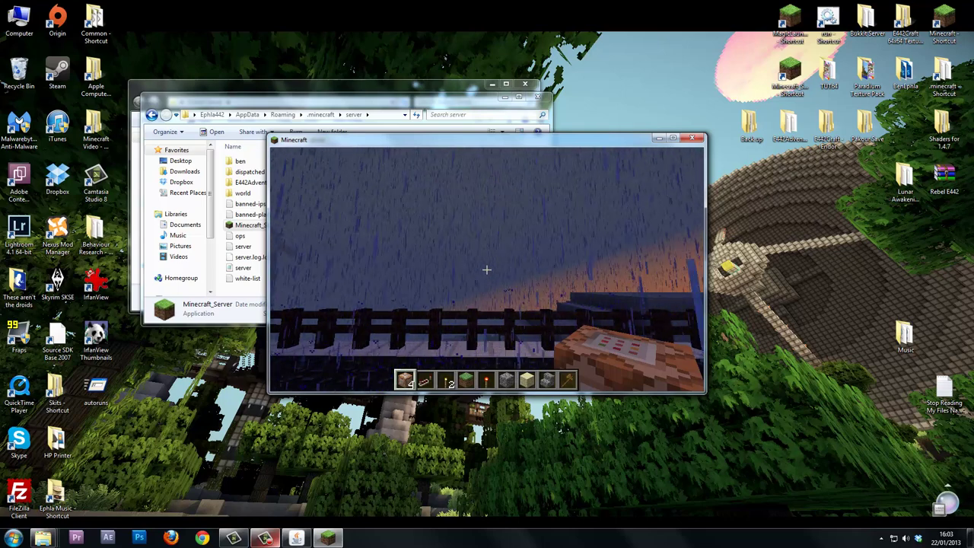
Disconnect from the server and view the add-server form from the multiplayer list without saving an entry.
key(Escape)
click(493, 326)
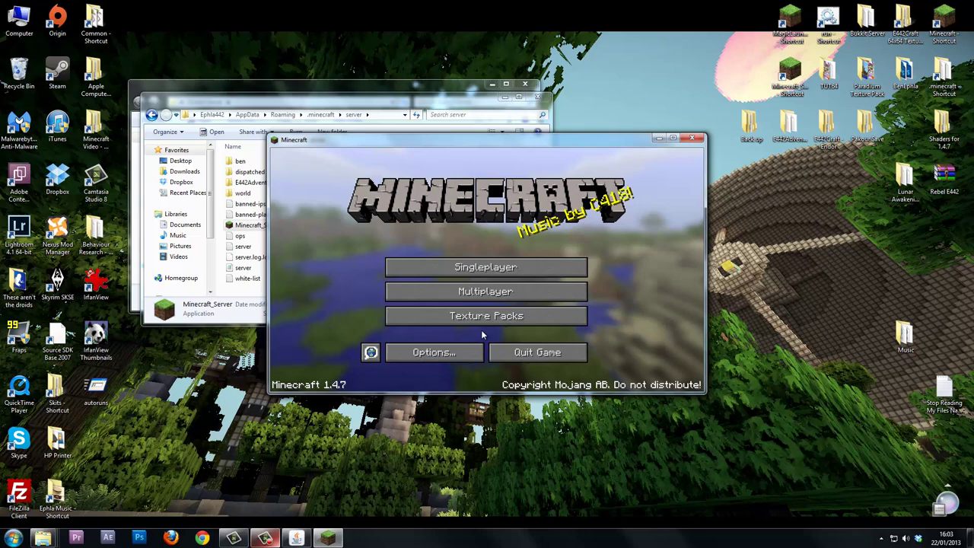
click(460, 289)
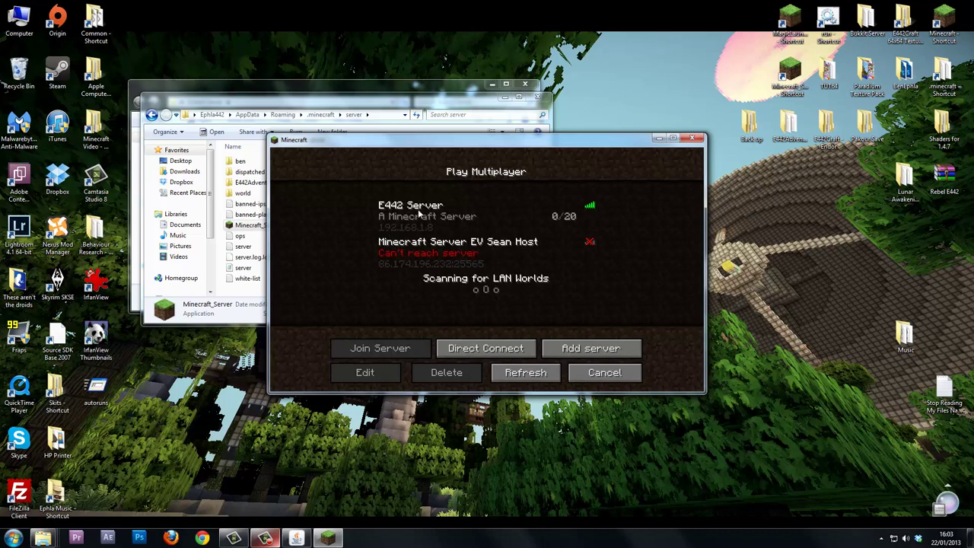
click(594, 351)
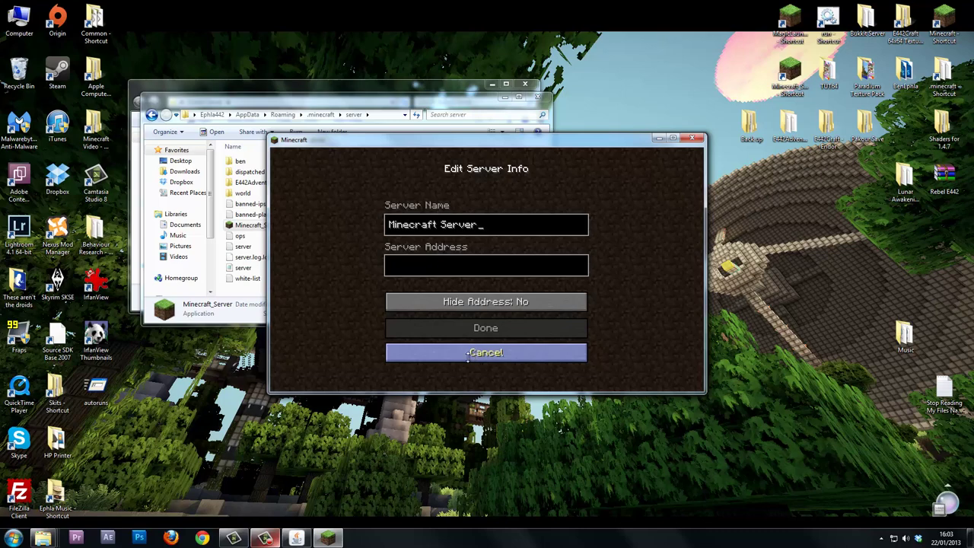
click(472, 355)
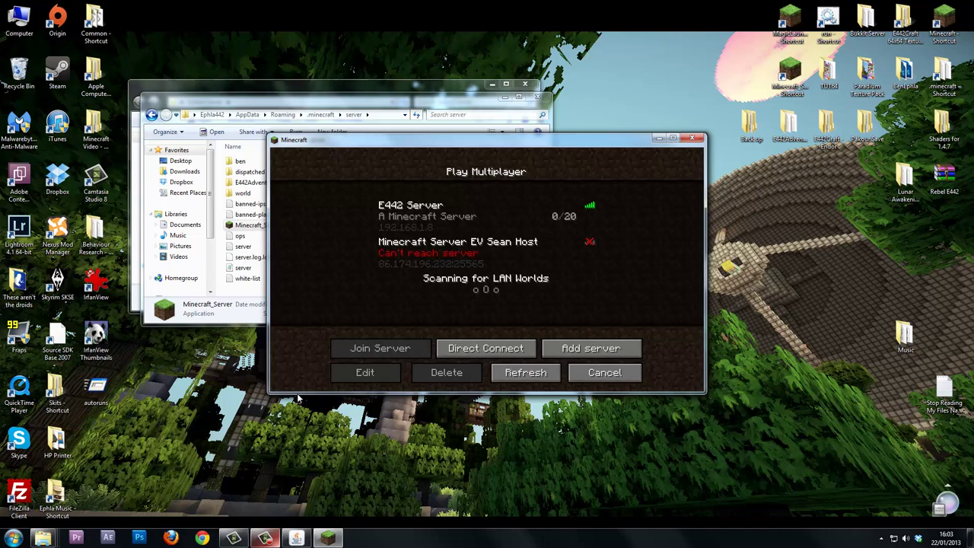
Shut down the running Minecraft server with the stop command and refresh the multiplayer server list.
click(297, 538)
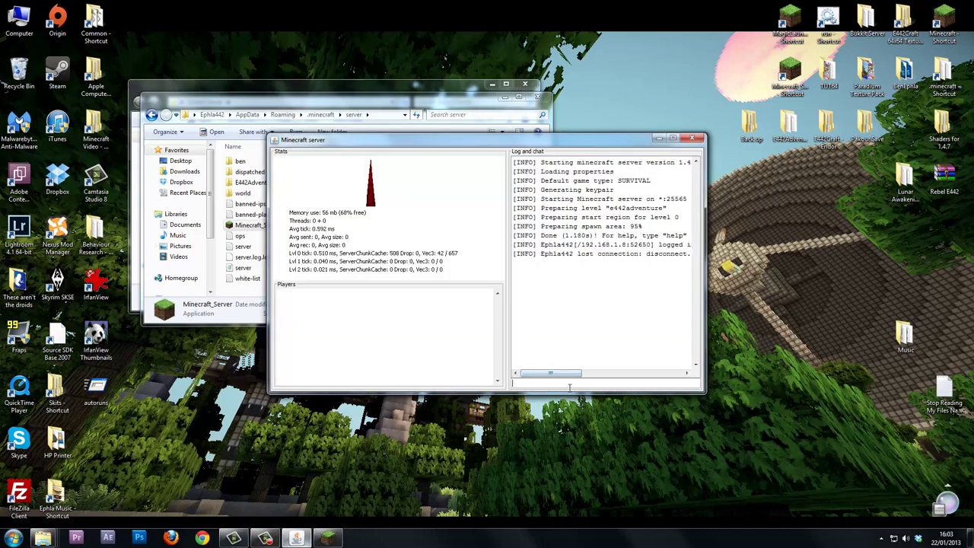
text(stop)
key(Return)
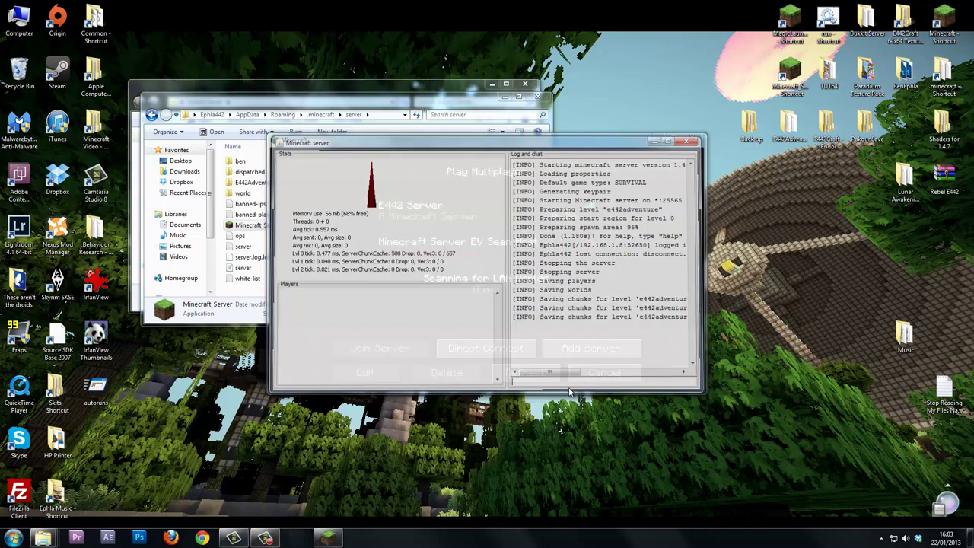
click(538, 376)
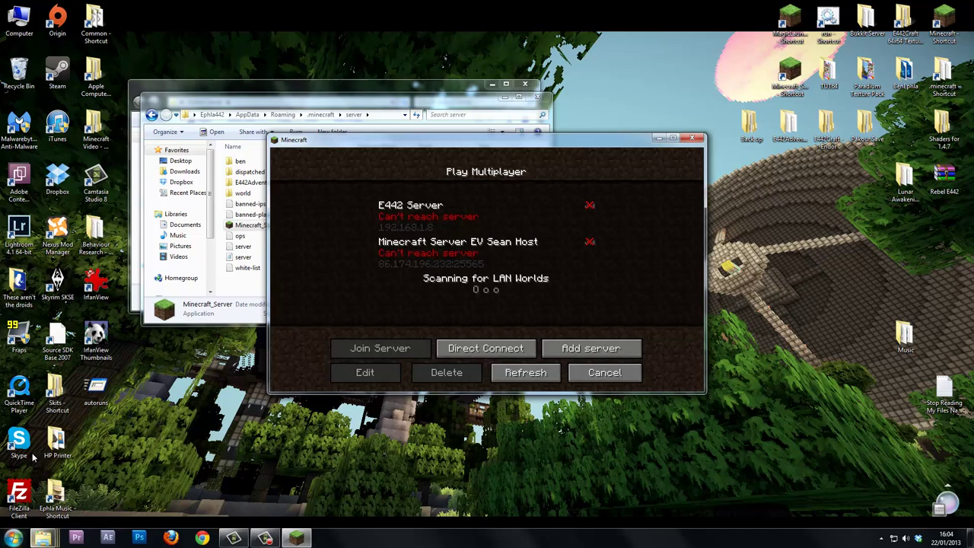
Minimise the Minecraft game and close the two open folder windows.
click(661, 139)
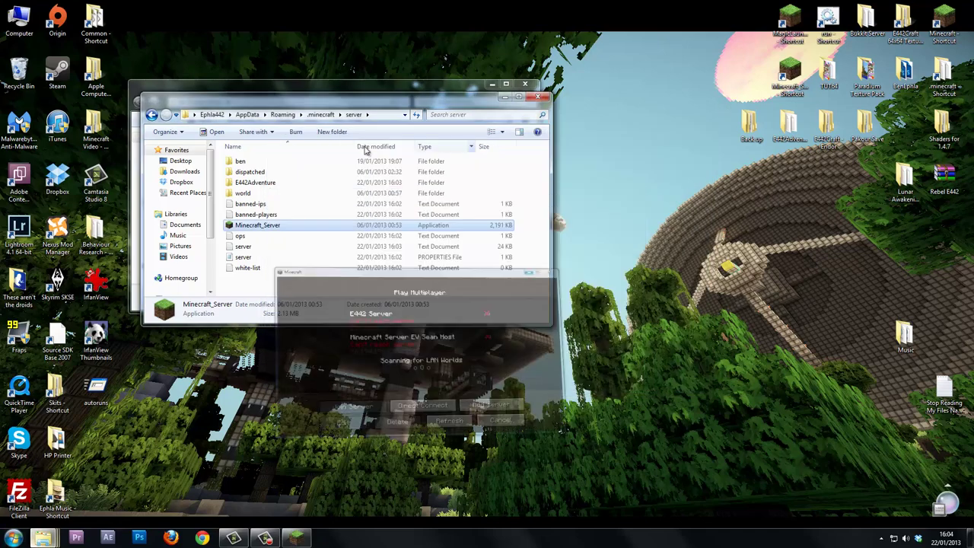
click(537, 98)
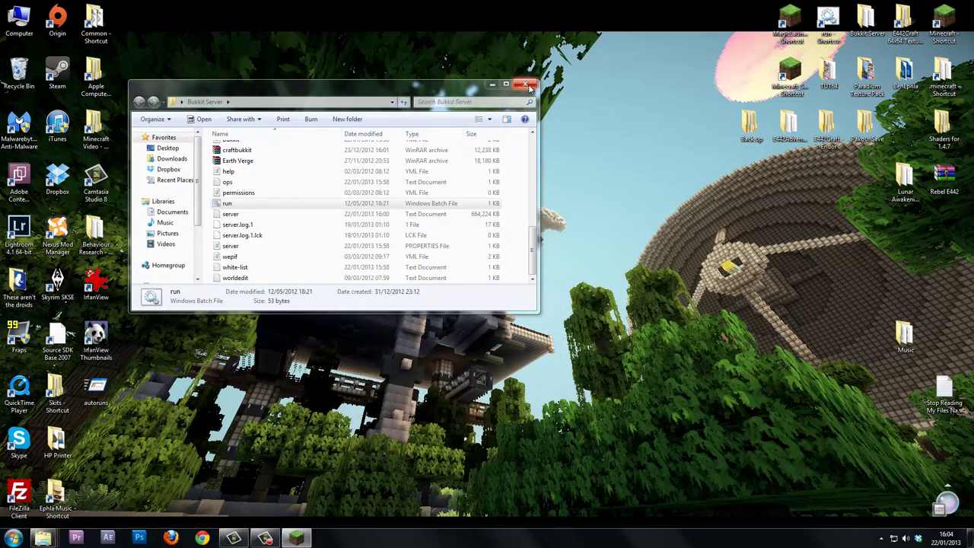
click(525, 84)
Open the Bukkit Server folder from the desktop and open its server properties file.
double_click(869, 21)
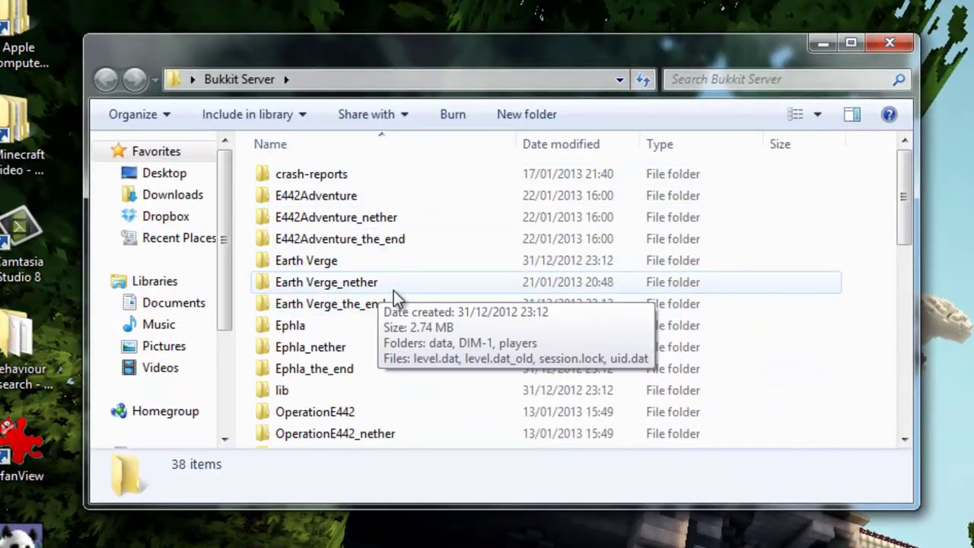
scroll(394, 288, down, 3)
scroll(322, 339, down, 2)
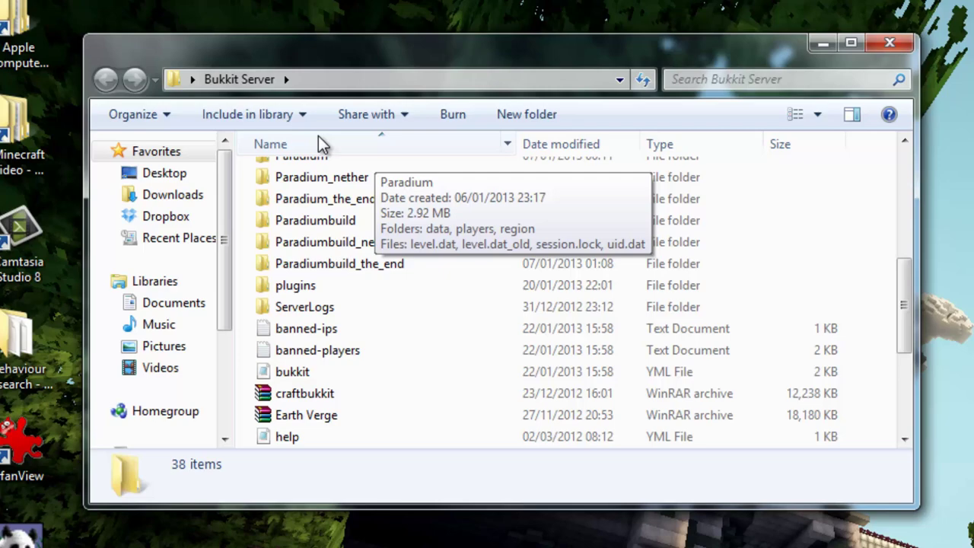
scroll(381, 276, down, 3)
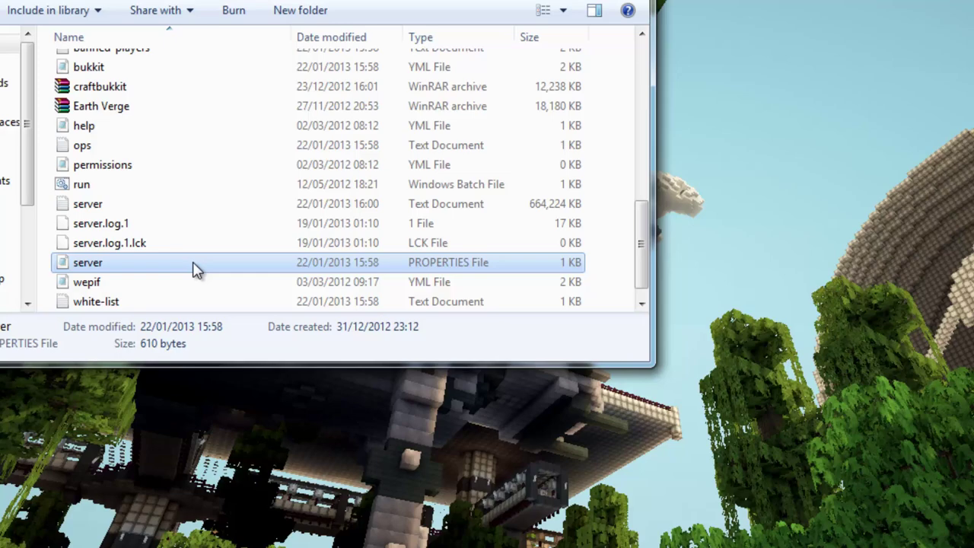
double_click(423, 393)
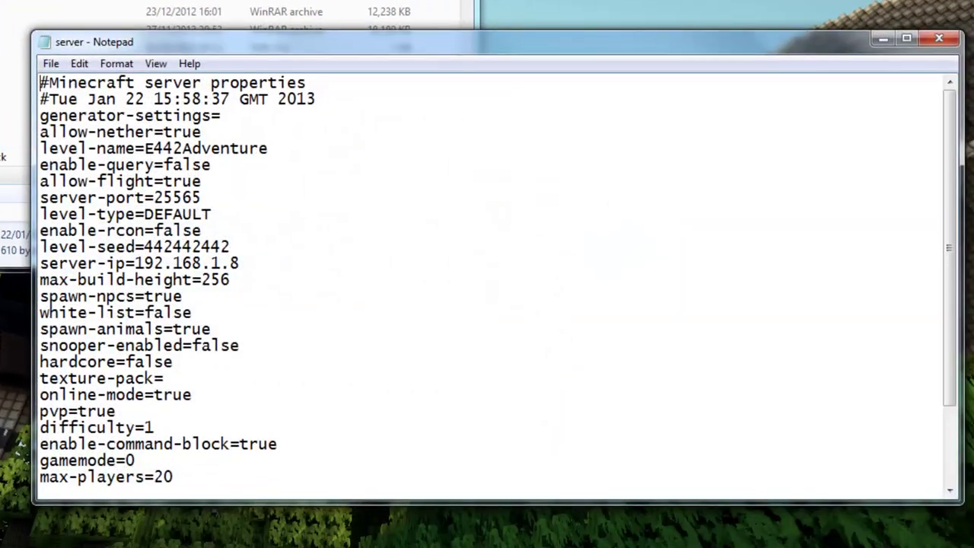
Examine the level-name setting in the Bukkit server properties file.
mouse_move(47, 149)
mouse_down()
mouse_move(341, 143)
mouse_move(327, 152)
mouse_move(44, 163)
mouse_move(31, 144)
mouse_up()
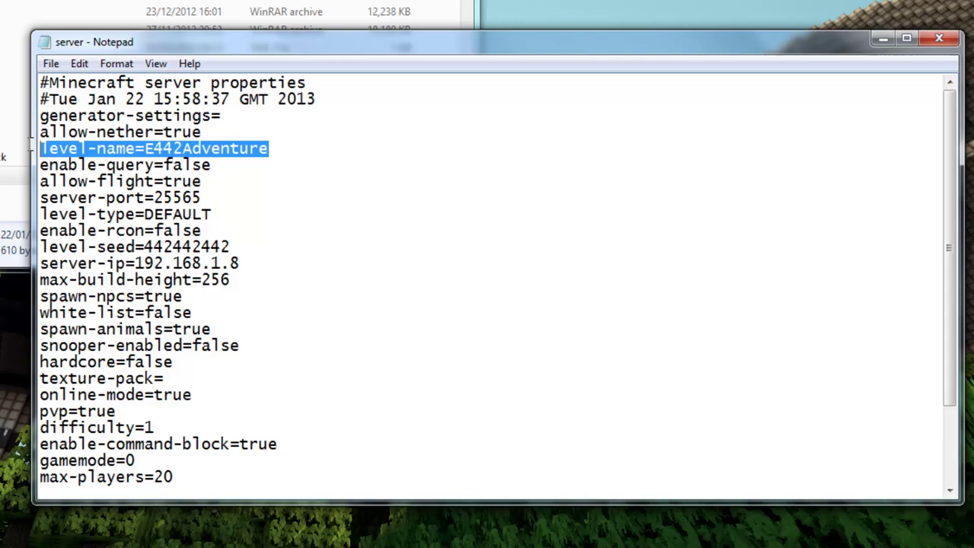
click(150, 149)
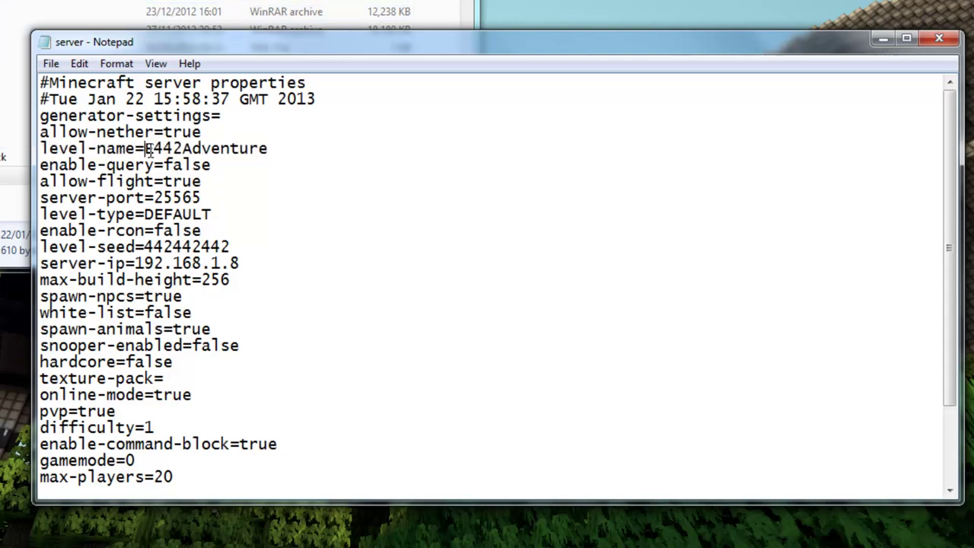
drag(147, 150, 307, 141)
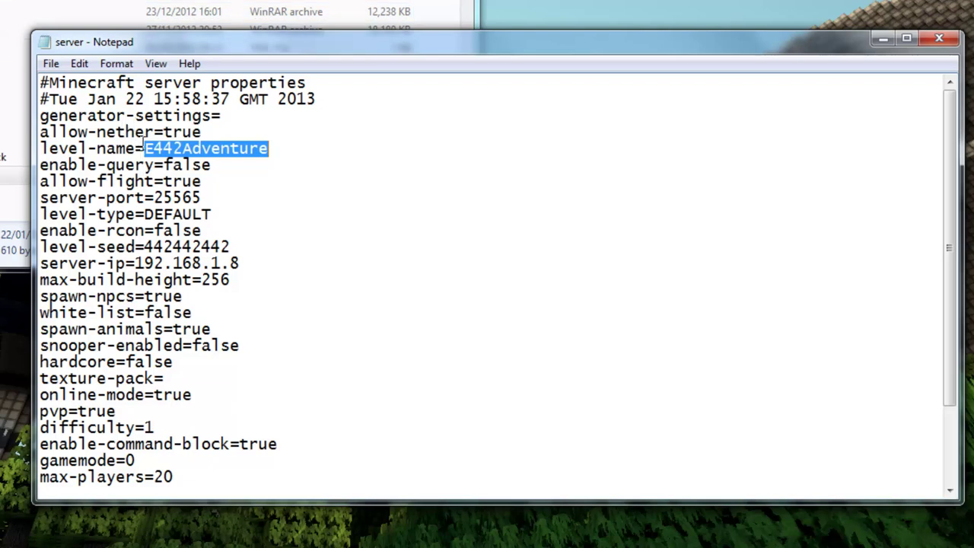
drag(146, 147, 304, 143)
drag(144, 147, 204, 181)
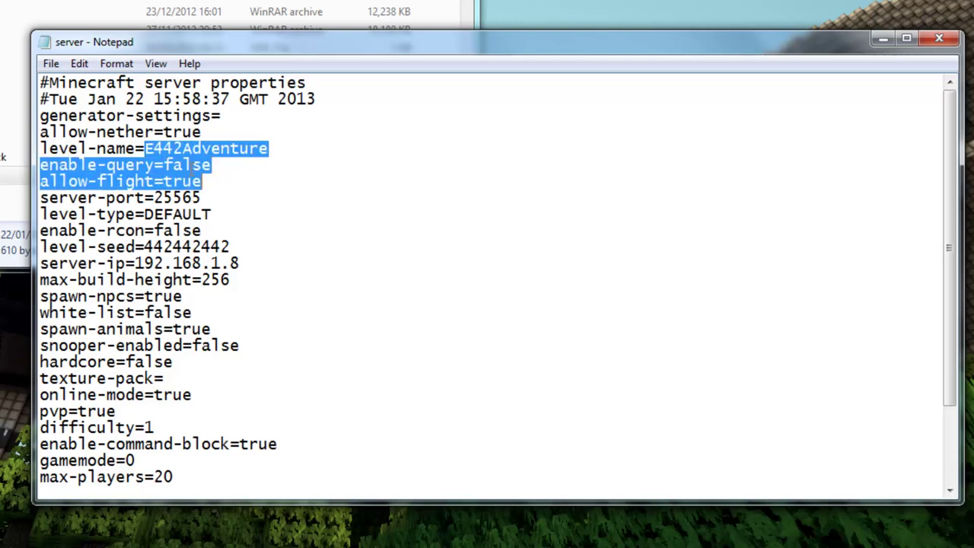
Compare the level-name value in the server properties with the world folders stored in the Bukkit Server folder.
click(293, 172)
drag(276, 150, 226, 165)
click(331, 143)
drag(321, 143, 184, 150)
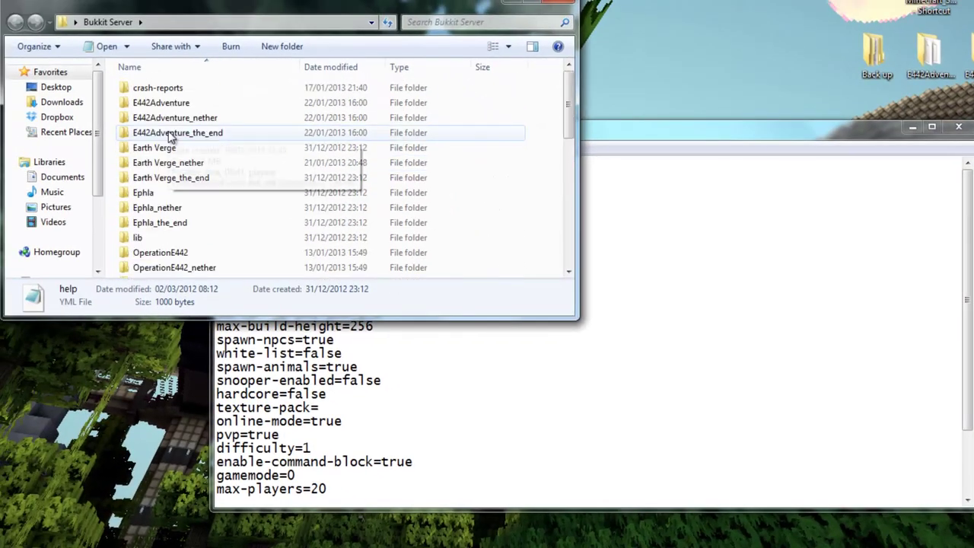
scroll(204, 133, down, 8)
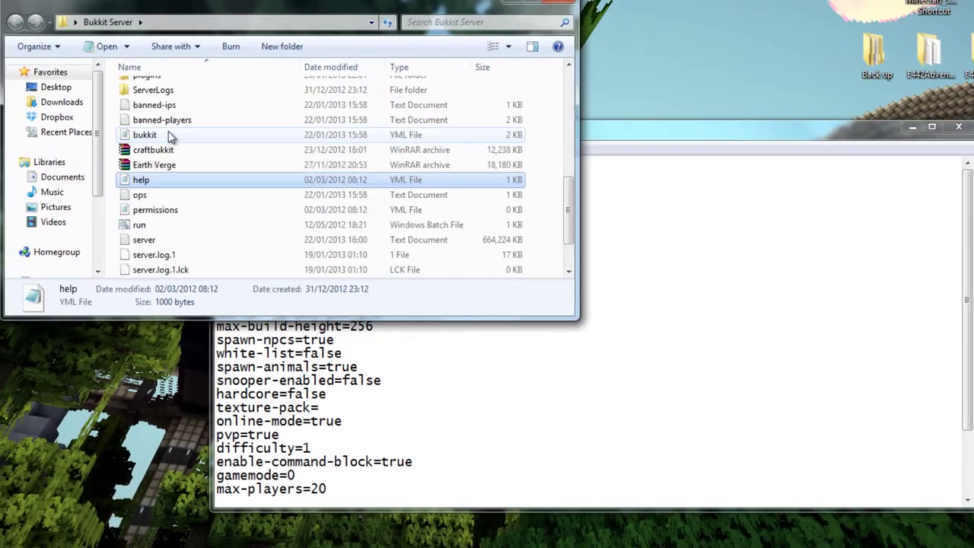
Examine the server-port and server-ip settings in the Bukkit server properties file.
click(649, 356)
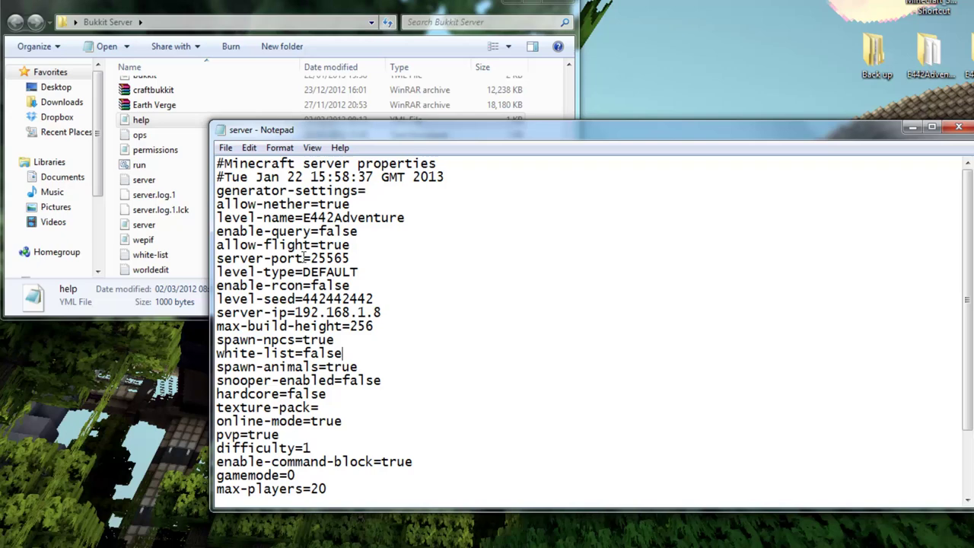
drag(313, 258, 400, 260)
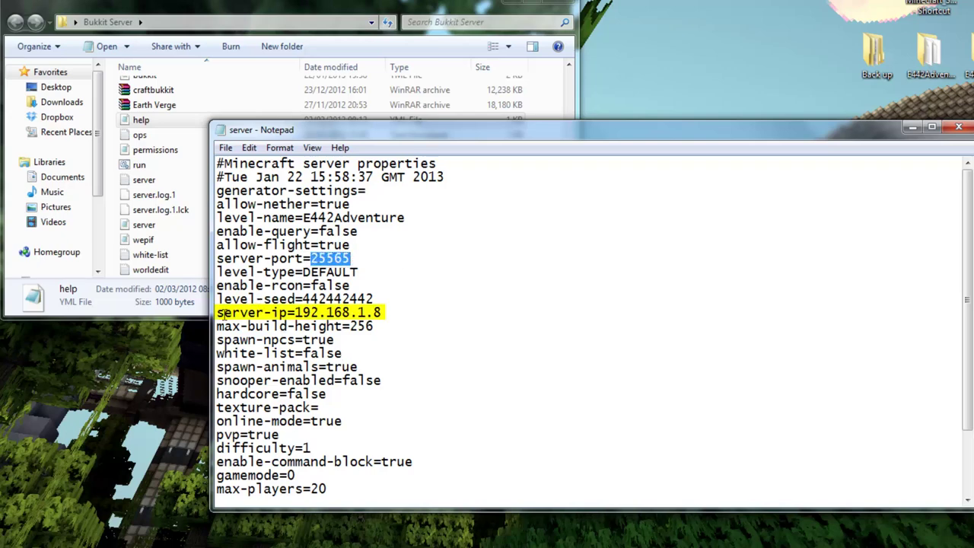
drag(221, 314, 437, 315)
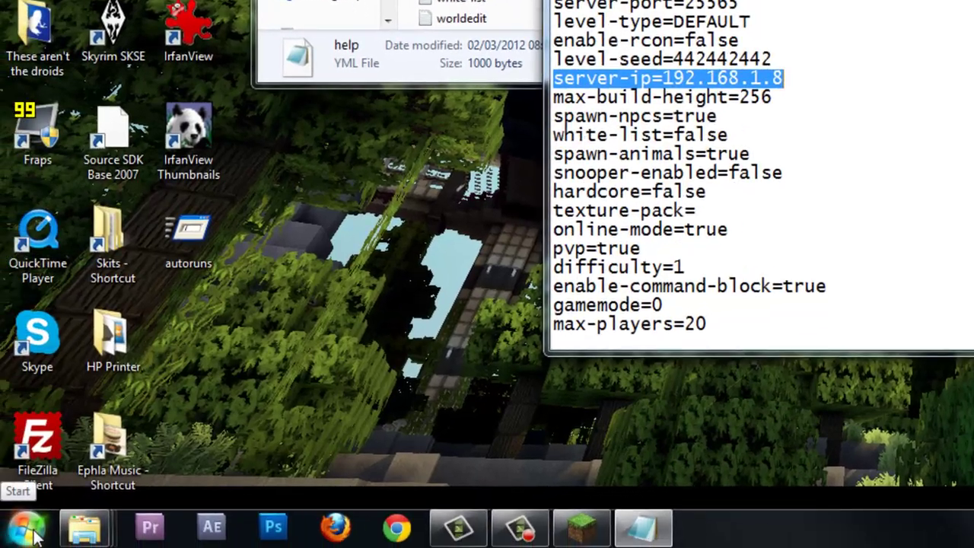
Open a Windows command prompt and run ipconfig to look up the computer's local IP address.
click(33, 532)
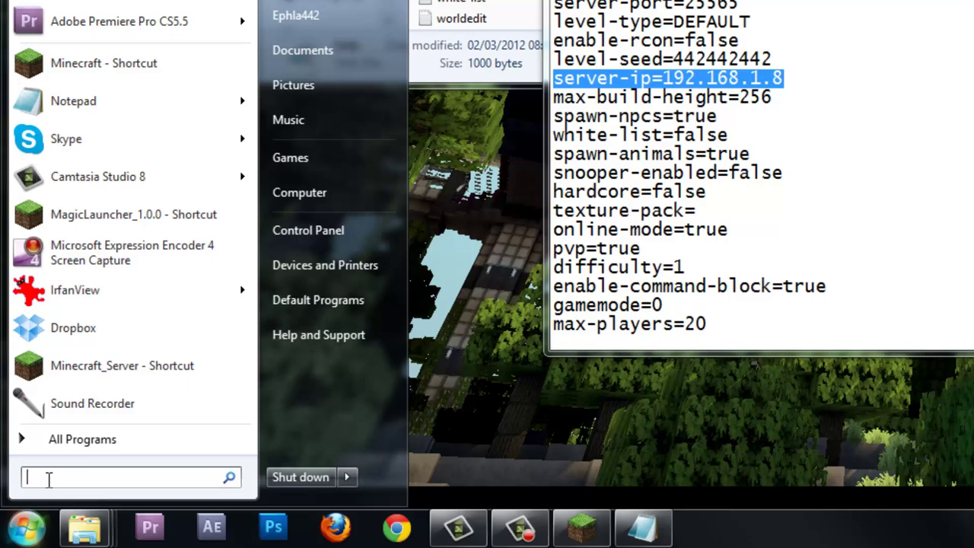
text(cmd)
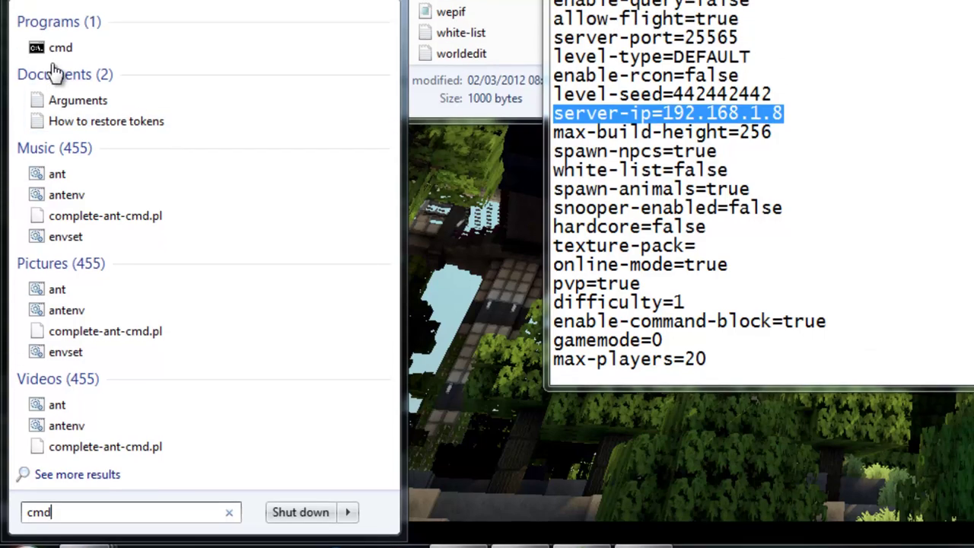
click(58, 47)
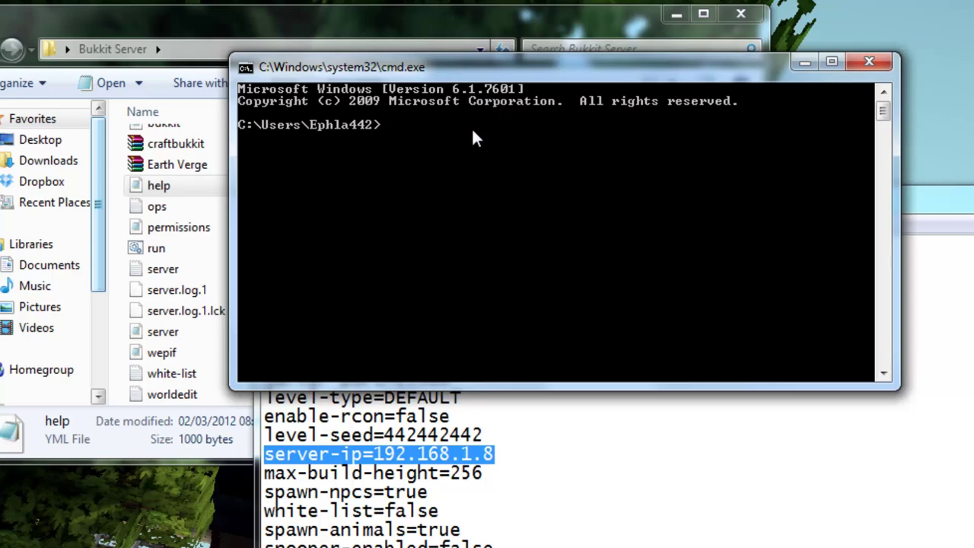
text(ipconfog)
key(Return)
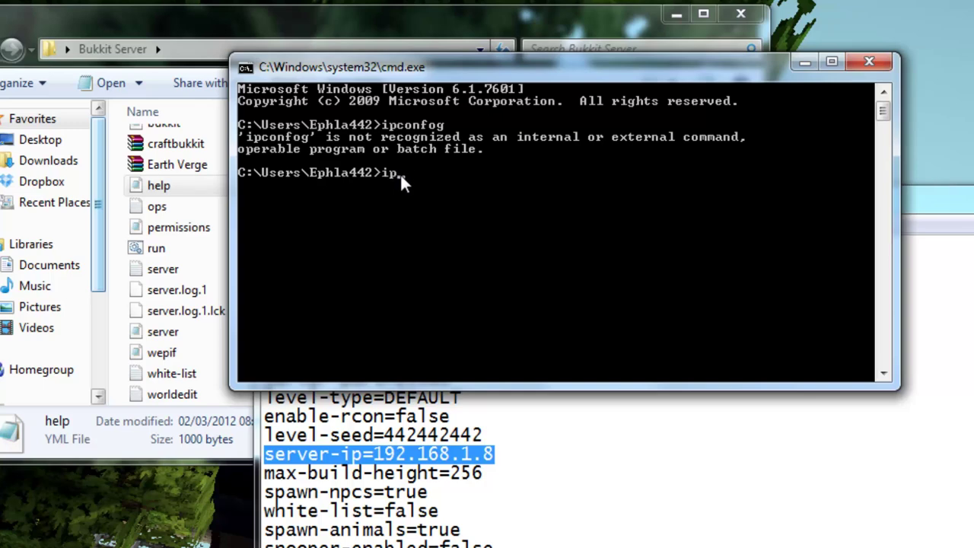
text(ipcig)
key(BackSpace)
key(BackSpace)
text(onfig)
key(Return)
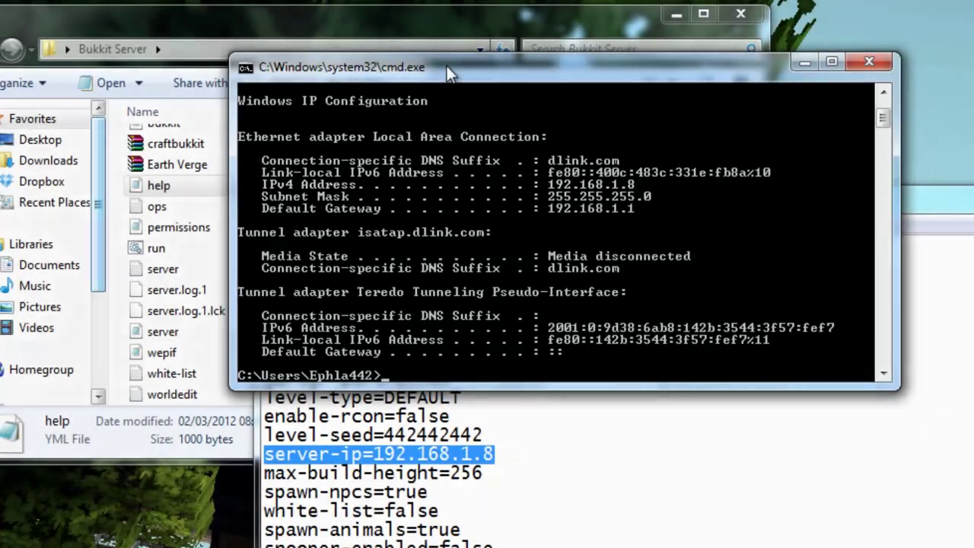
Compare the IPv4 address with the server-ip setting and the E442 Server entry in Minecraft, and close the command prompt.
drag(447, 66, 806, 318)
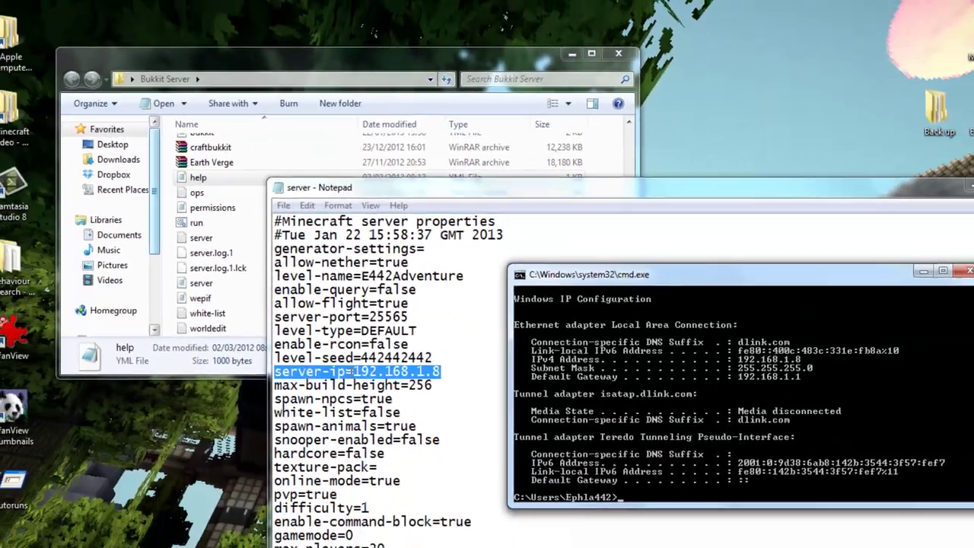
drag(374, 453, 451, 454)
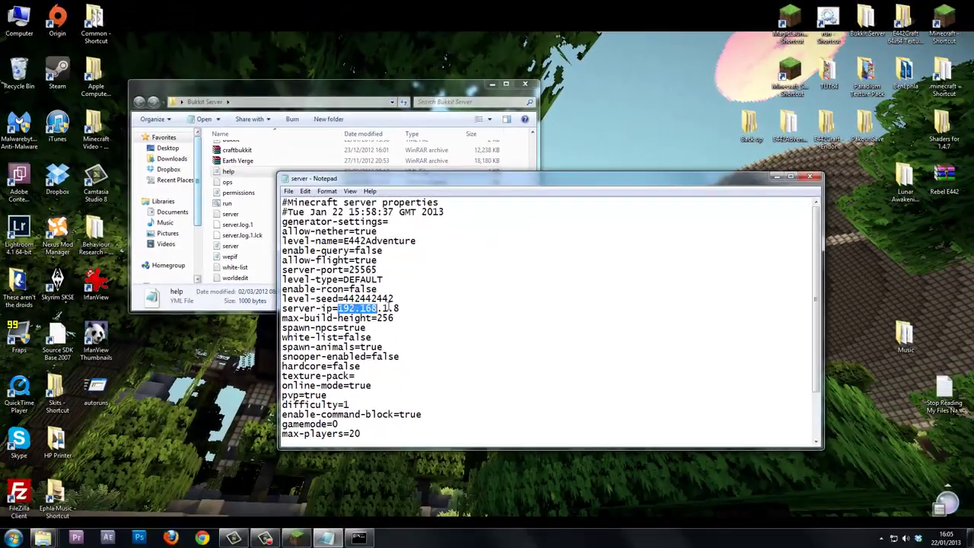
click(296, 538)
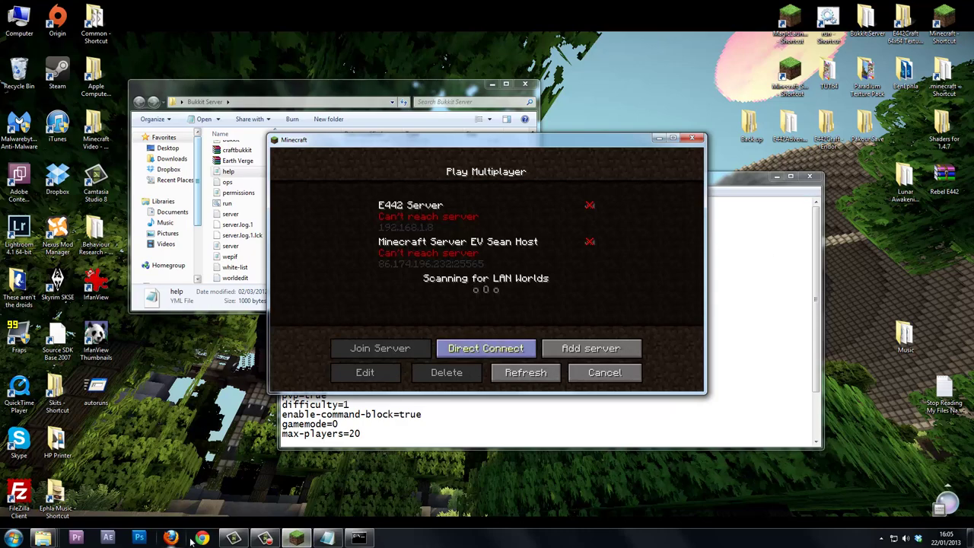
click(358, 537)
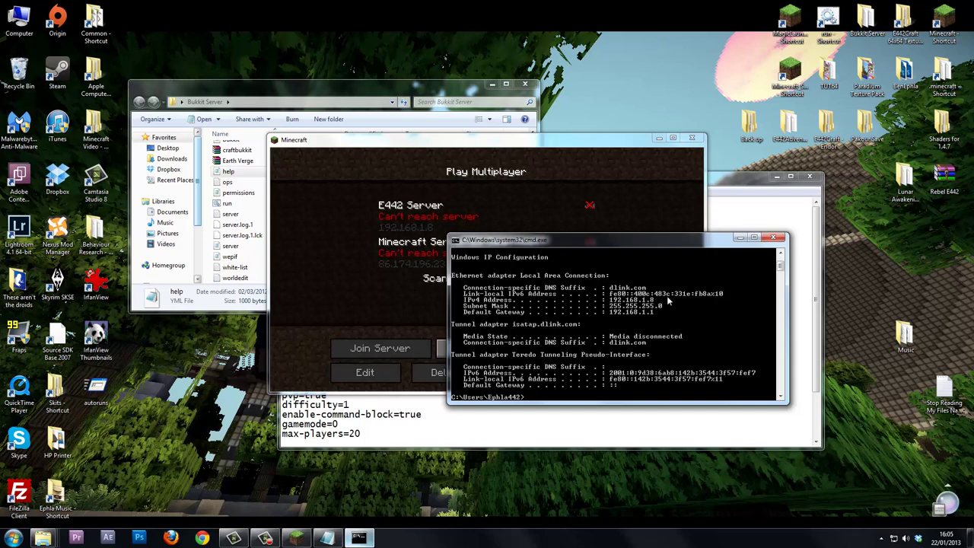
click(774, 237)
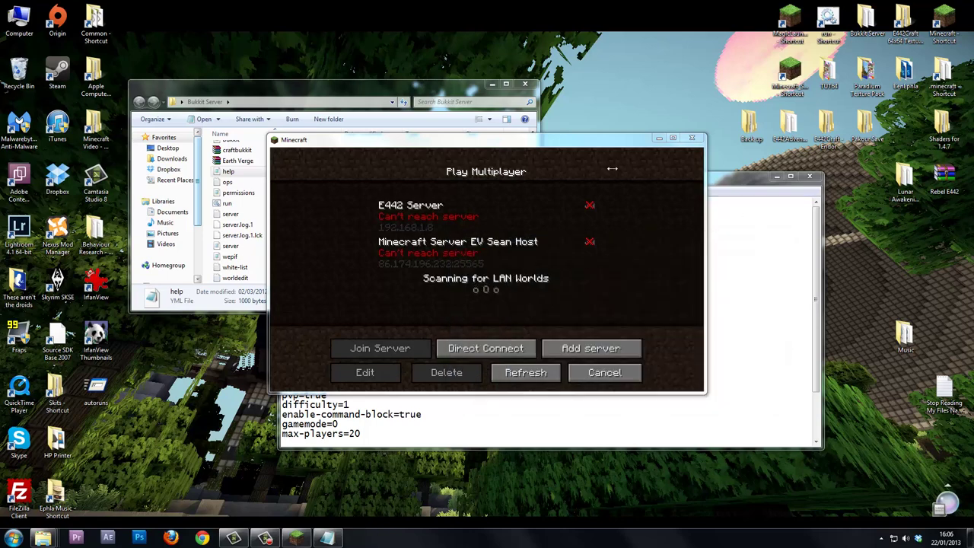
Close the server properties file and start the Bukkit server with the run batch file in its folder.
click(766, 229)
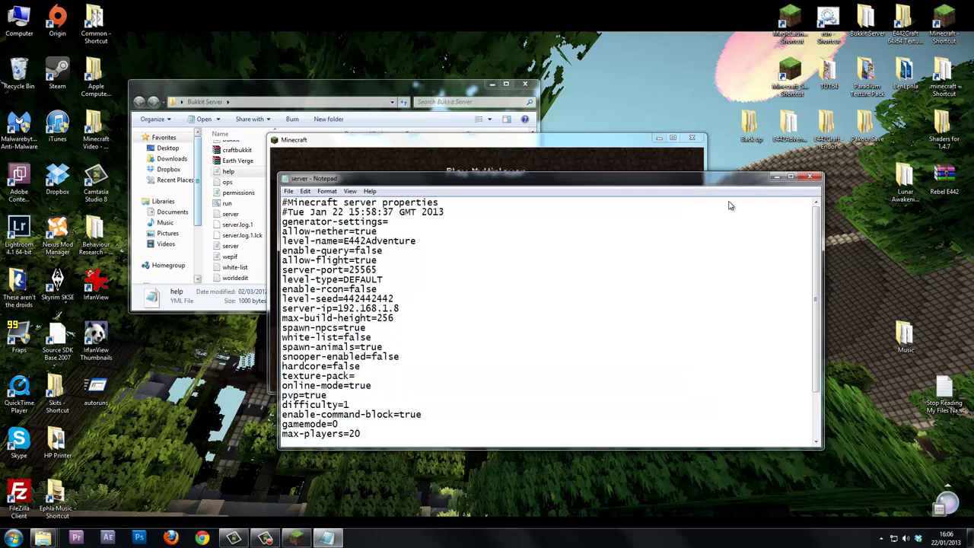
click(809, 178)
click(343, 90)
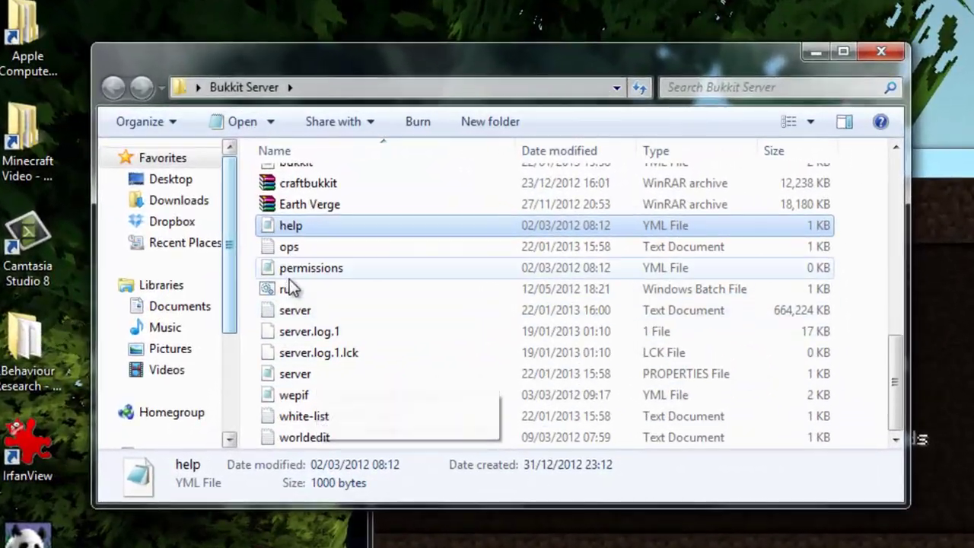
double_click(263, 255)
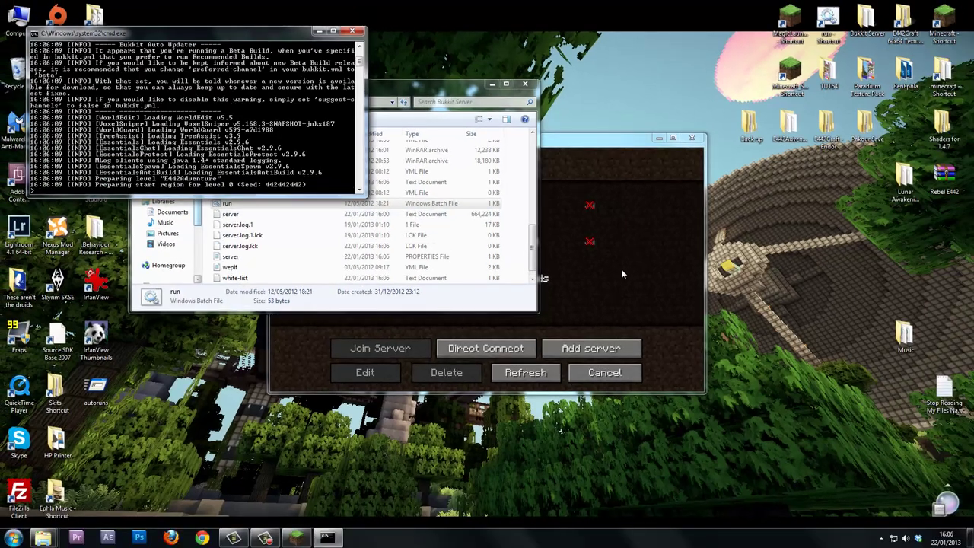
Join E442 Server from the refreshed multiplayer list in Minecraft and disconnect from it.
click(620, 138)
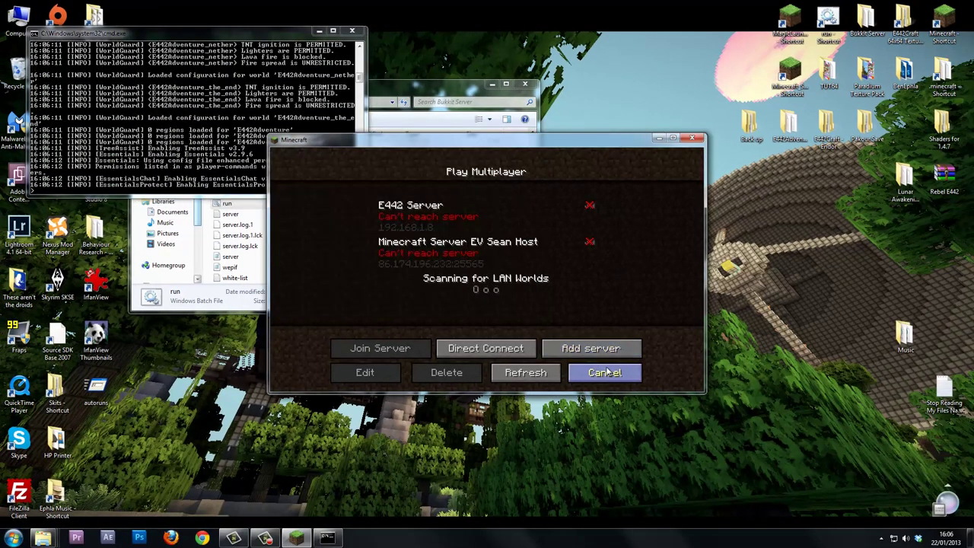
click(525, 373)
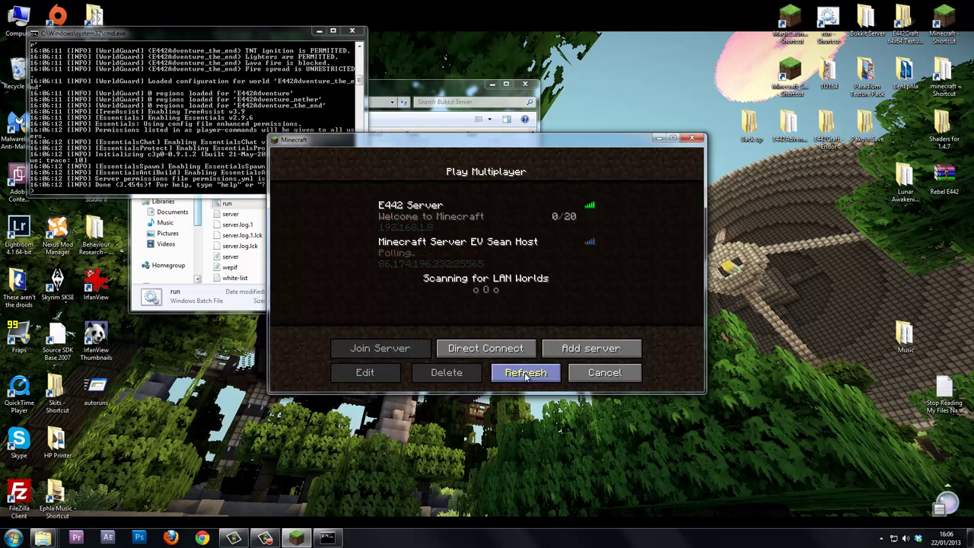
double_click(428, 218)
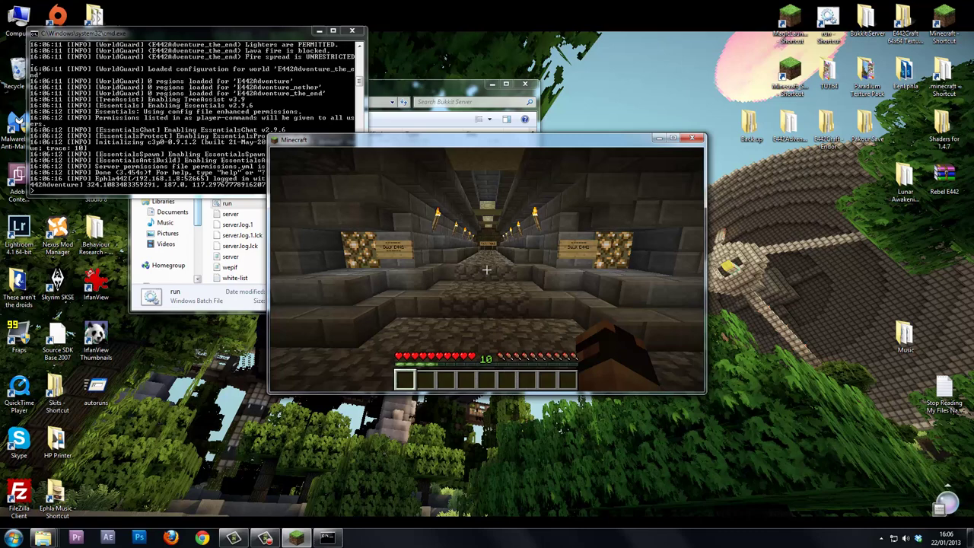
key(Escape)
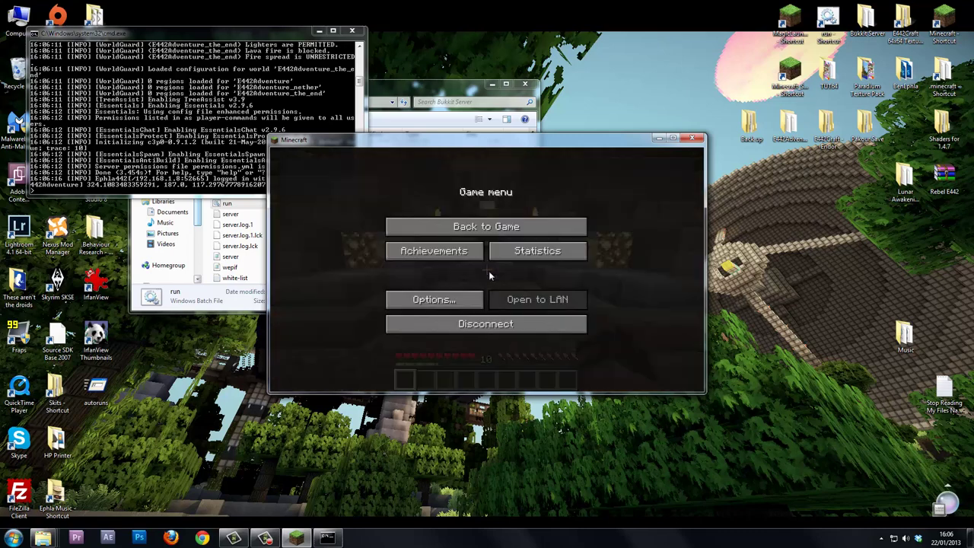
click(465, 326)
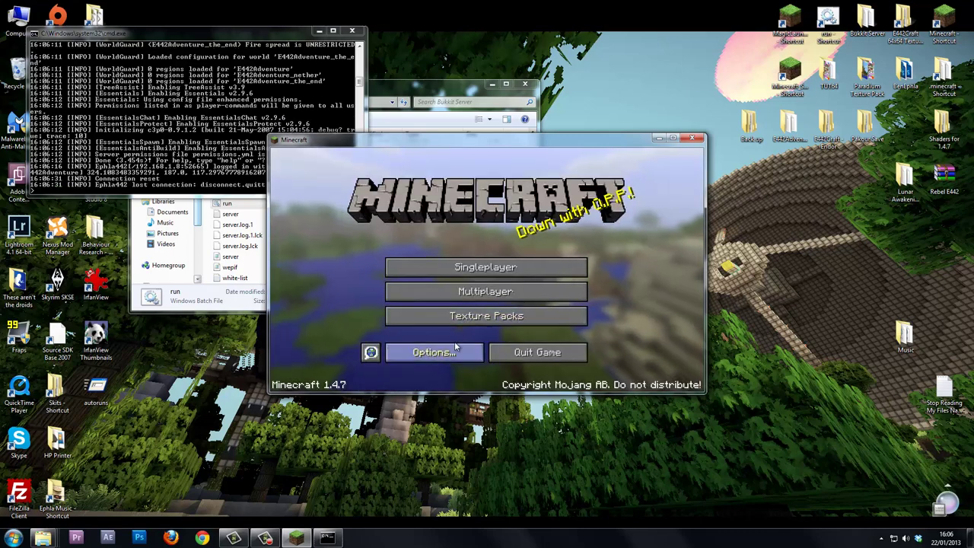